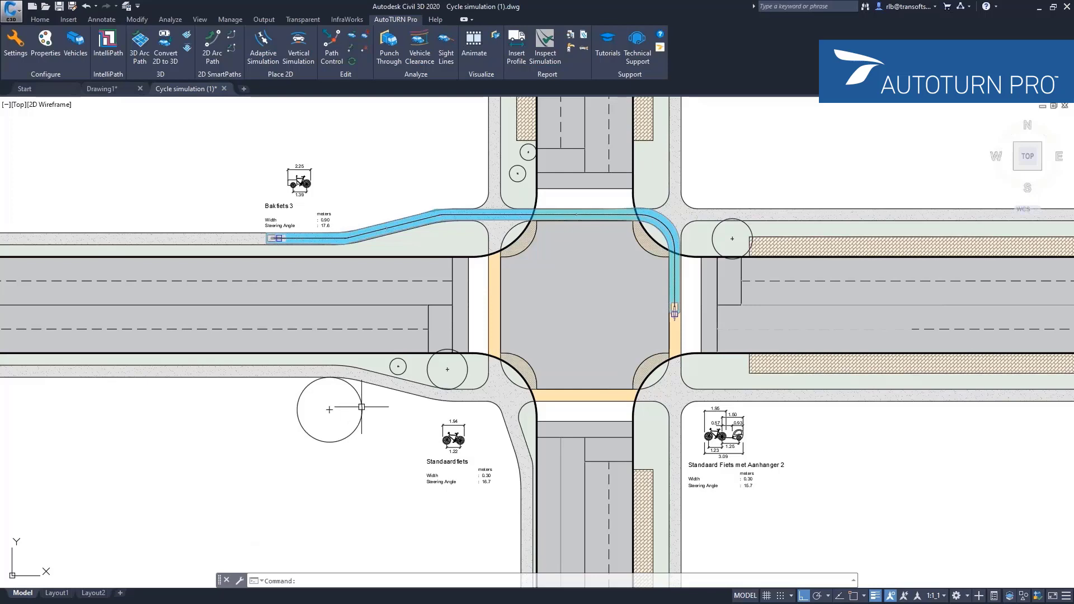
Step: Zoom and pan to bring the intersection's lower-left cycle path into view
{"action": "scroll", "coordinate": [375, 404], "scroll_direction": "up", "scroll_amount": 2}
{"action": "middle_click_drag", "start_coordinate": [377, 403], "coordinate": [465, 354]}
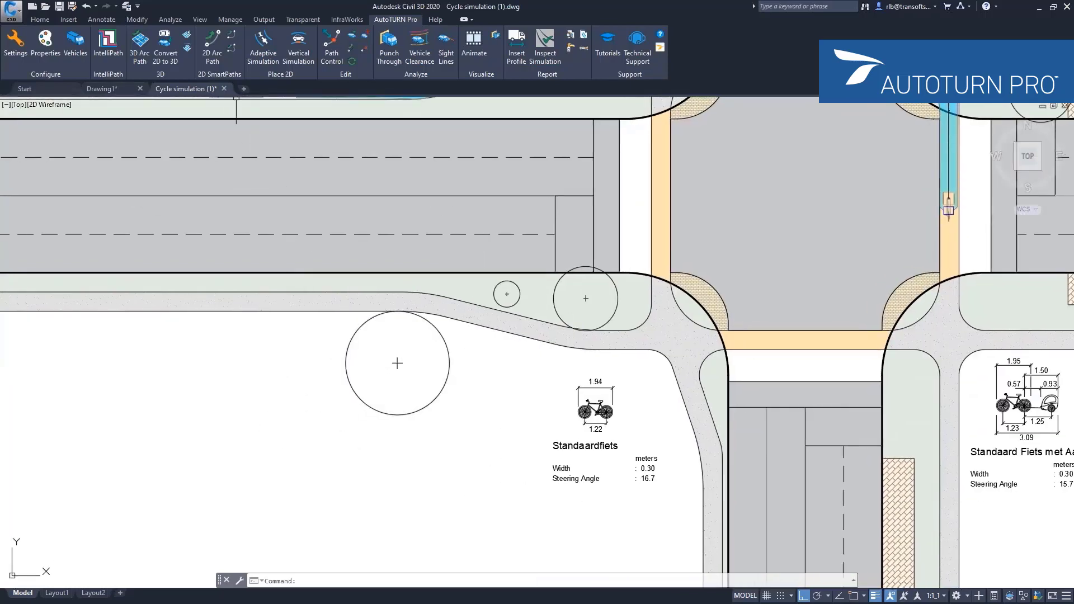
Step: Start a 2D Arc Path and align the Standaardfiets to the cycle path edge, heading along the path
{"action": "left_click", "coordinate": [215, 55]}
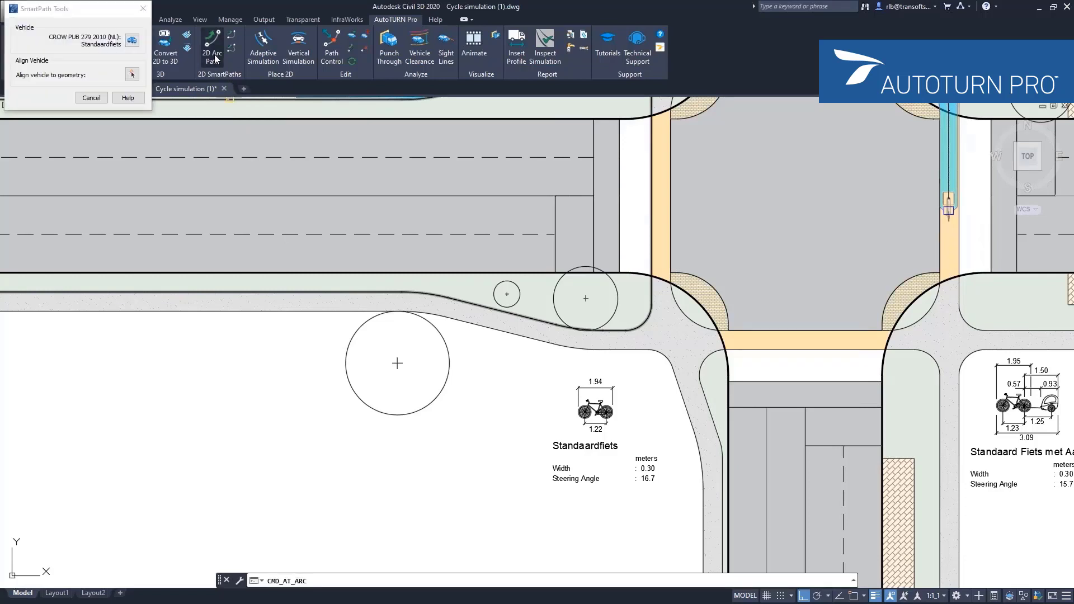
{"action": "left_click", "coordinate": [130, 74]}
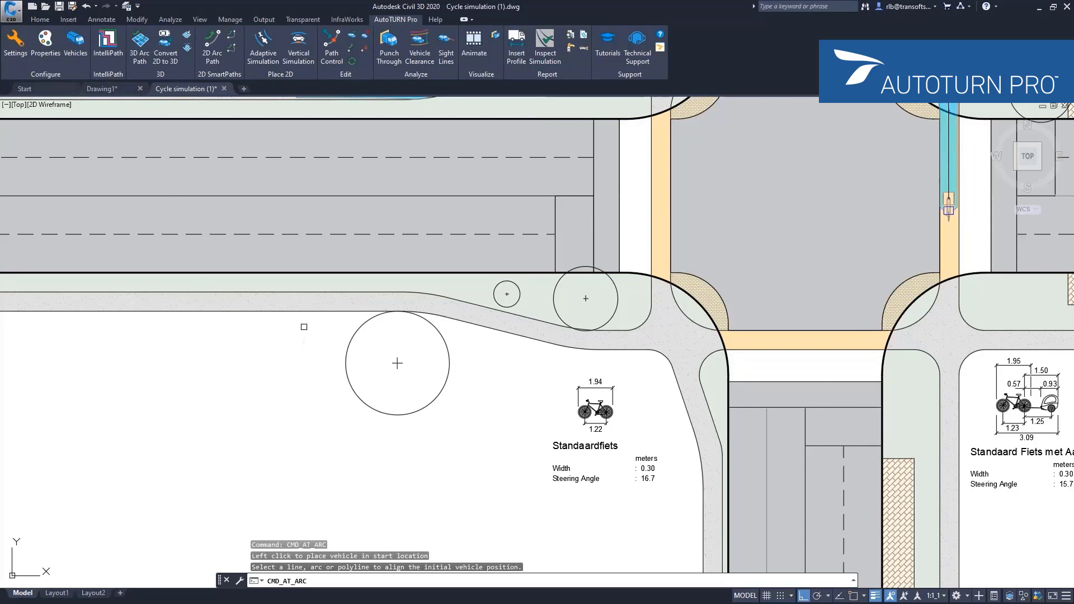
{"action": "left_click", "coordinate": [324, 313]}
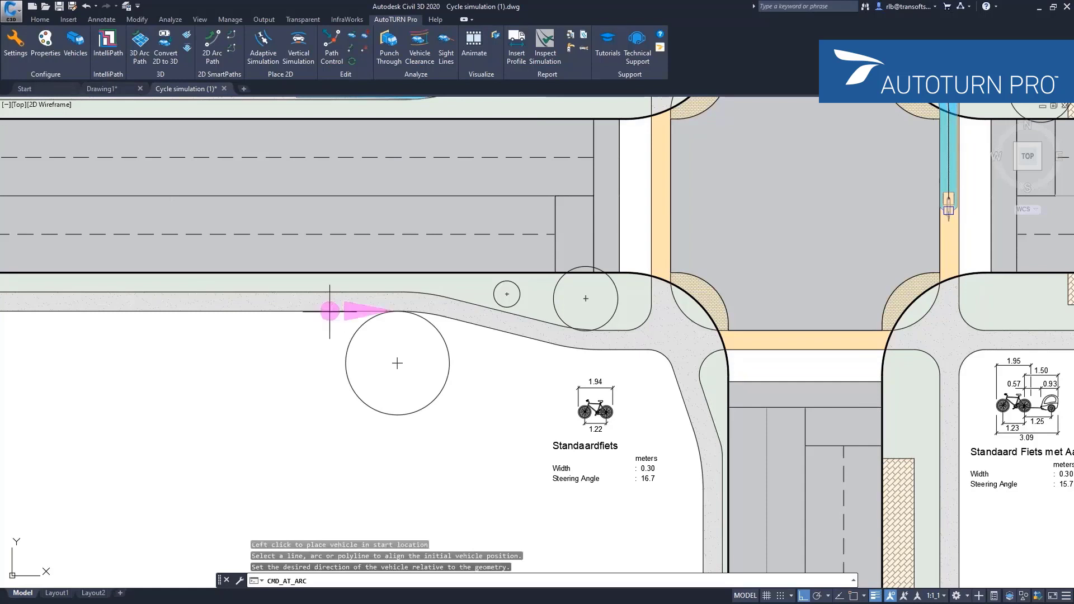
{"action": "left_click", "coordinate": [403, 312]}
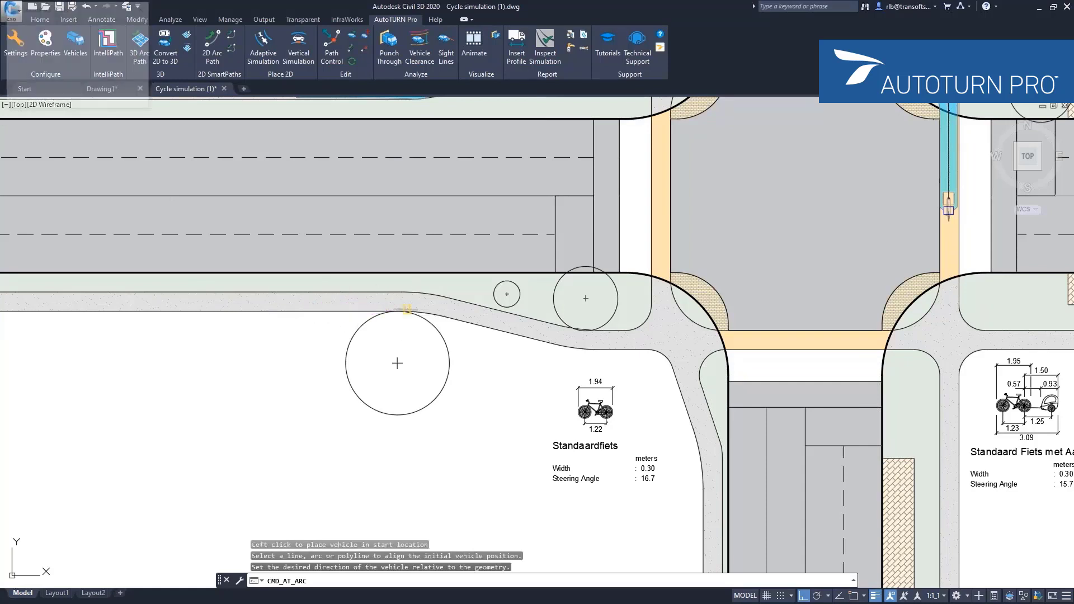
{"action": "scroll", "coordinate": [430, 294], "scroll_direction": "up", "scroll_amount": 4}
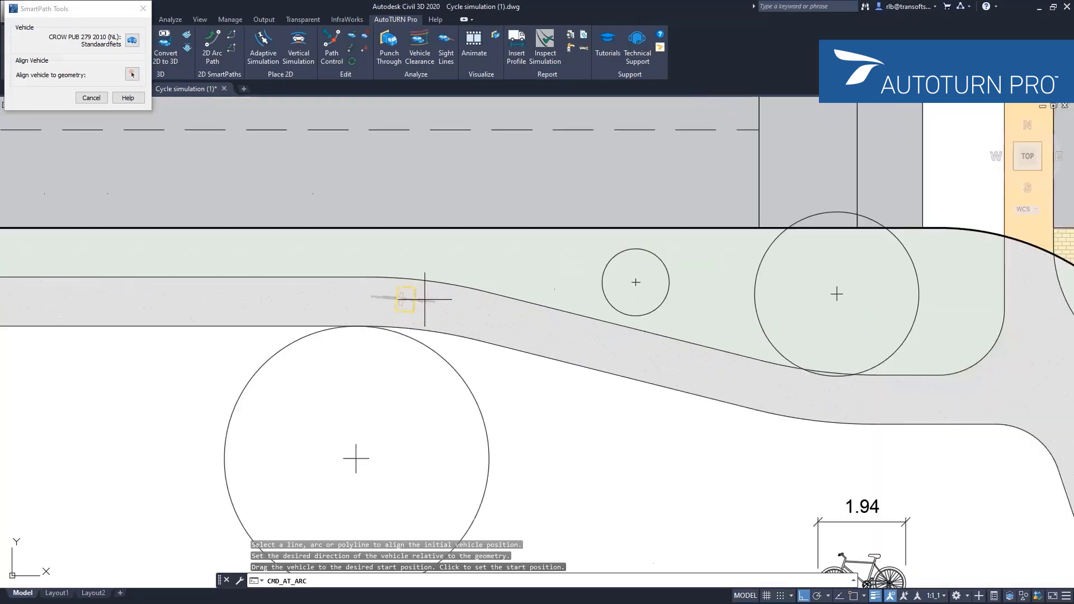
{"action": "scroll", "coordinate": [425, 305], "scroll_direction": "up", "scroll_amount": 2}
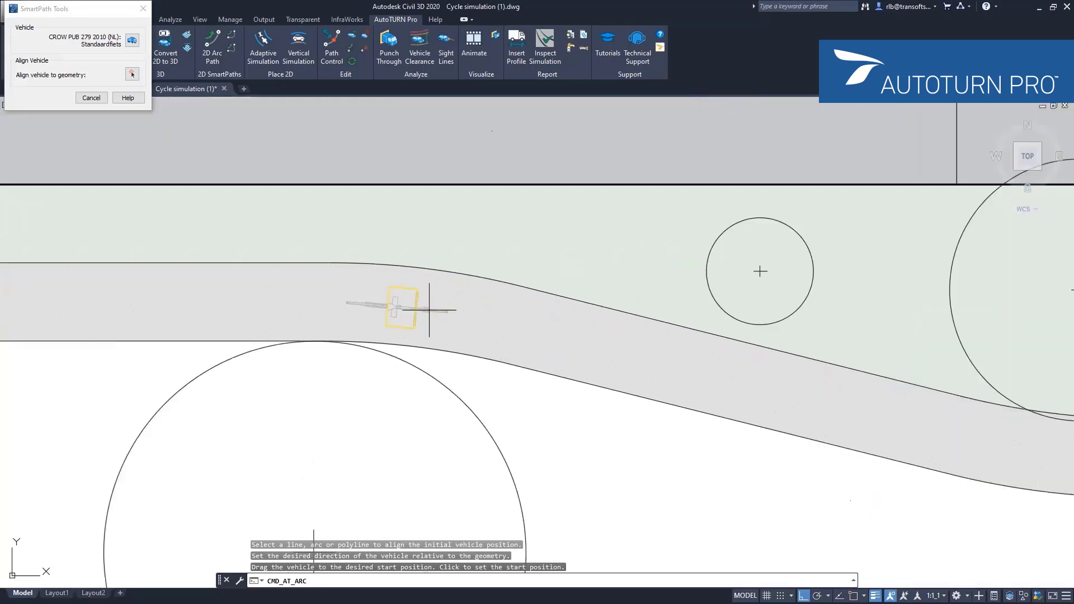
{"action": "middle_click_drag", "start_coordinate": [444, 300], "coordinate": [546, 294]}
Step: Place the bicycle's start on the lower-left cycle path and lower its speed from 12 to 8 km/h
{"action": "left_click", "coordinate": [272, 283]}
{"action": "scroll", "coordinate": [271, 283], "scroll_direction": "up", "scroll_amount": 2}
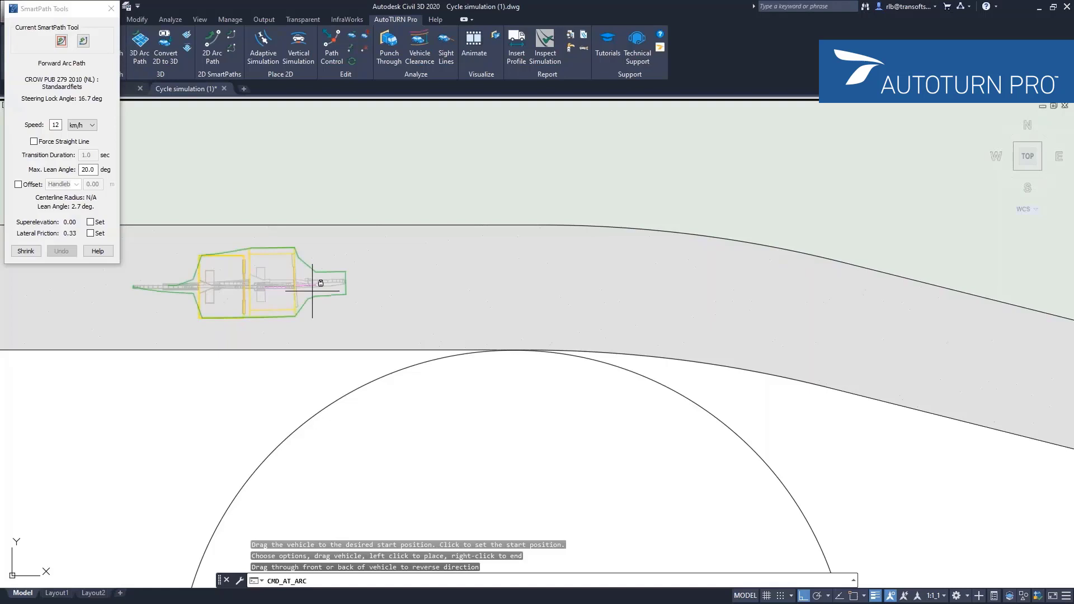
{"action": "middle_click_drag", "start_coordinate": [321, 284], "coordinate": [342, 290]}
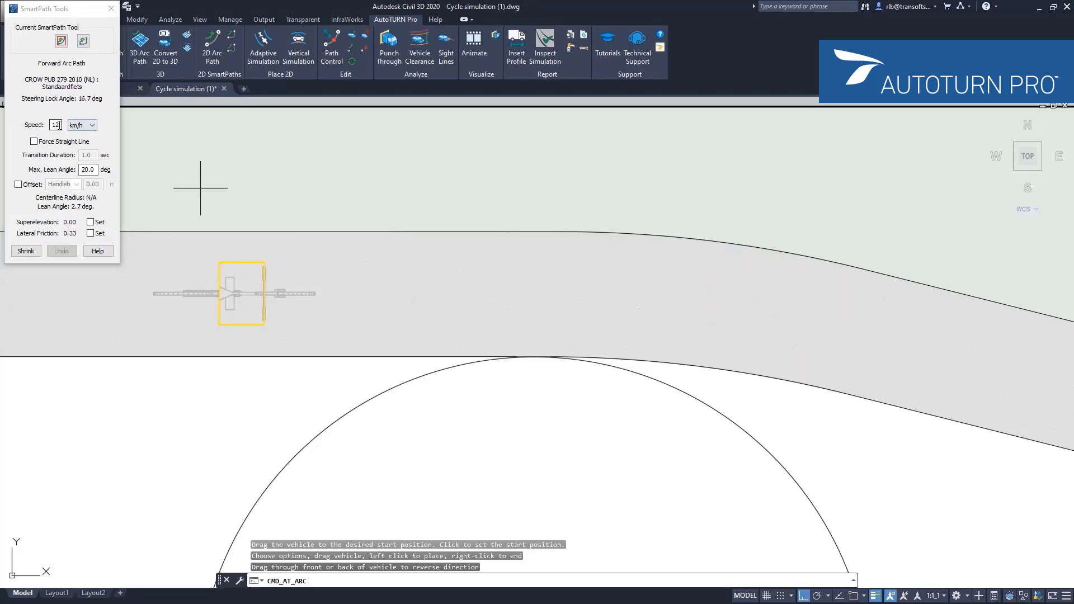
{"action": "left_click_drag", "start_coordinate": [58, 124], "coordinate": [54, 124]}
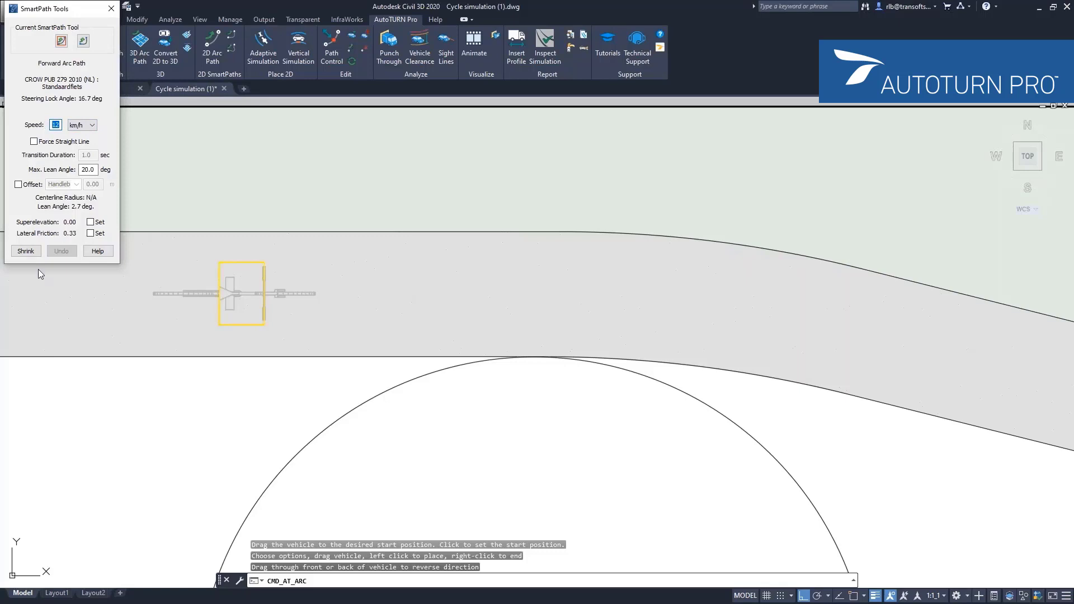
{"action": "key", "text": "Tab"}
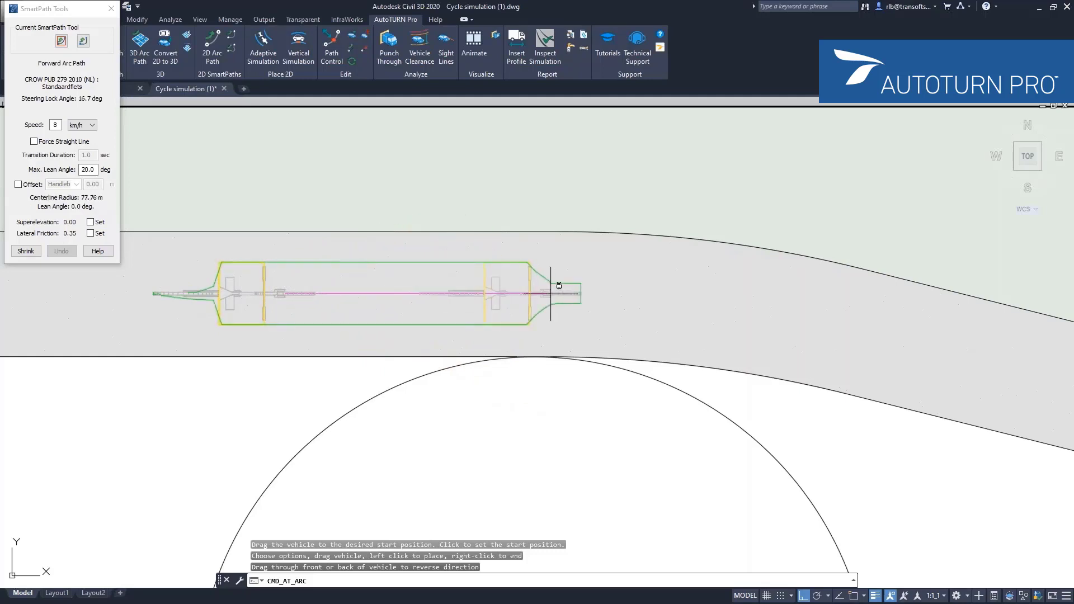
Step: Fix successive arc segments so the 8 km/h bicycle path runs straight to the junction
{"action": "left_click", "coordinate": [550, 293]}
{"action": "middle_click_drag", "start_coordinate": [532, 298], "coordinate": [431, 287]}
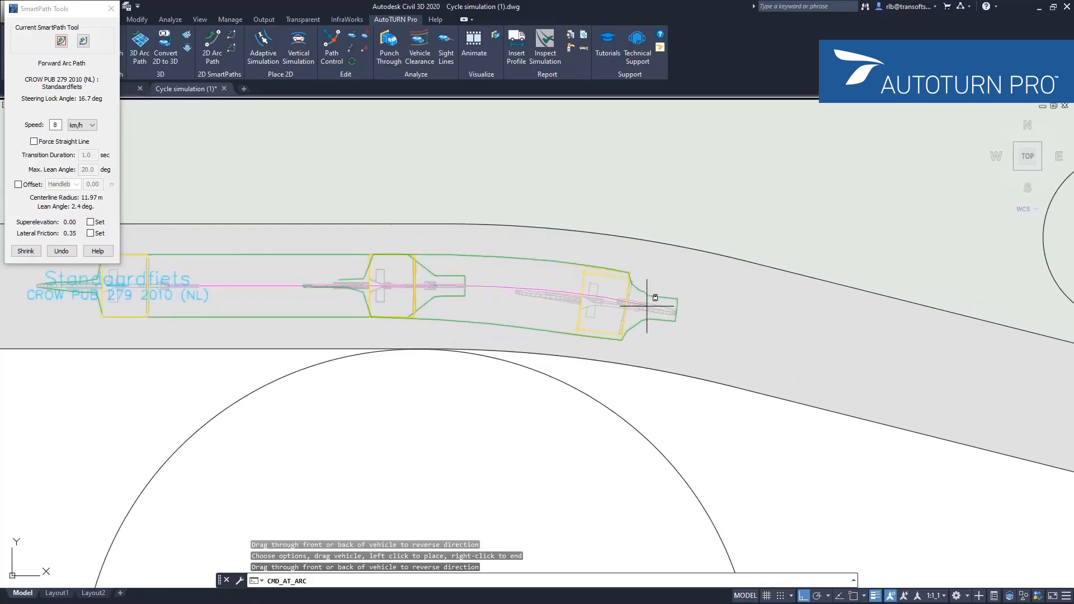
{"action": "scroll", "coordinate": [600, 302], "scroll_direction": "down", "scroll_amount": 3}
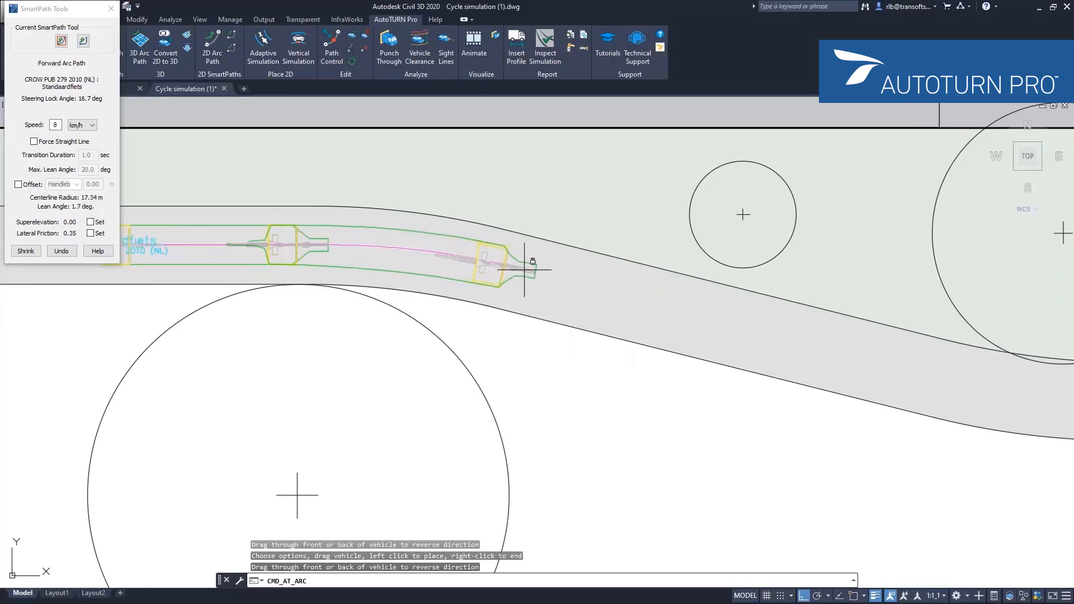
{"action": "left_click", "coordinate": [543, 272]}
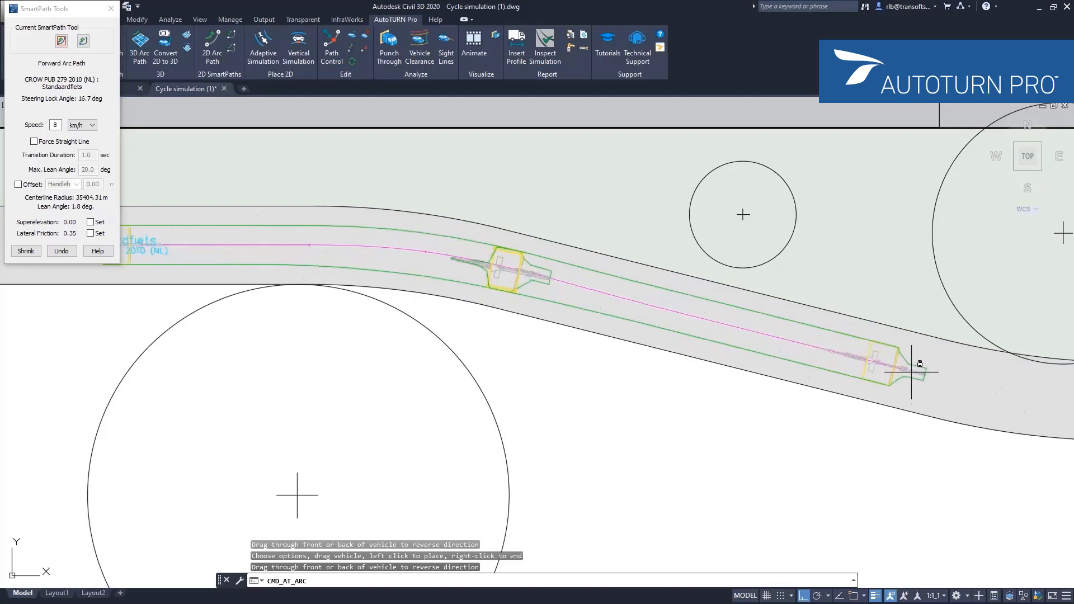
{"action": "middle_click_drag", "start_coordinate": [912, 375], "coordinate": [339, 274]}
{"action": "left_click", "coordinate": [858, 370]}
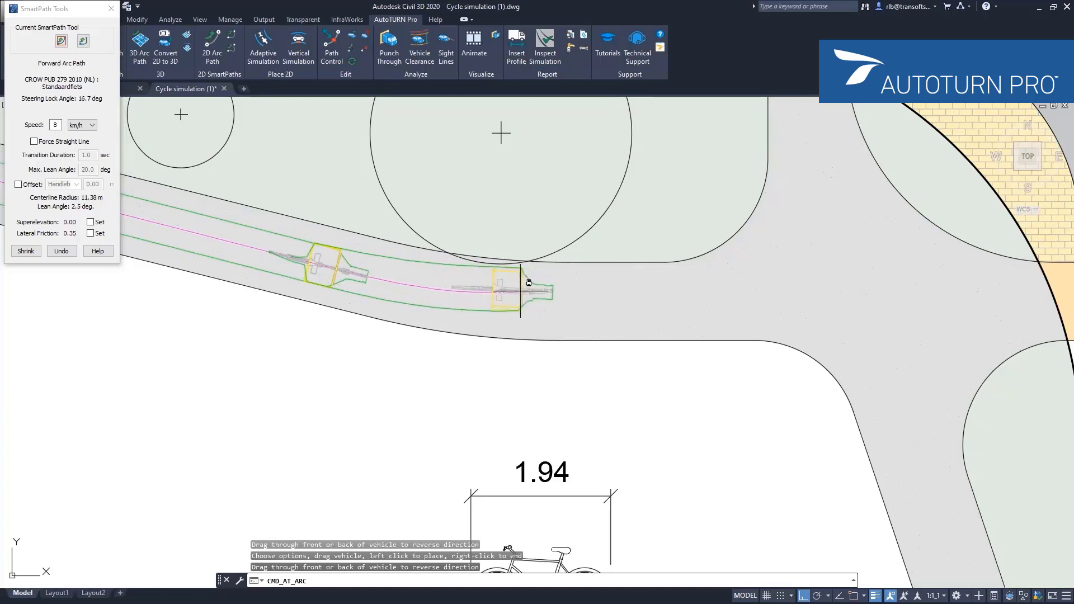
{"action": "left_click", "coordinate": [504, 289]}
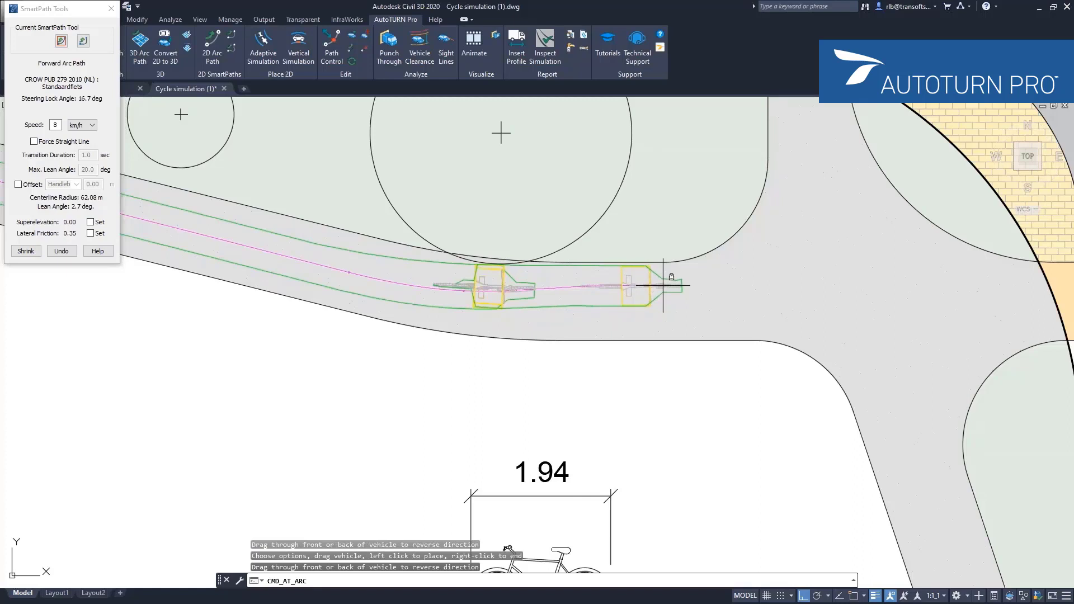
{"action": "left_click", "coordinate": [656, 278]}
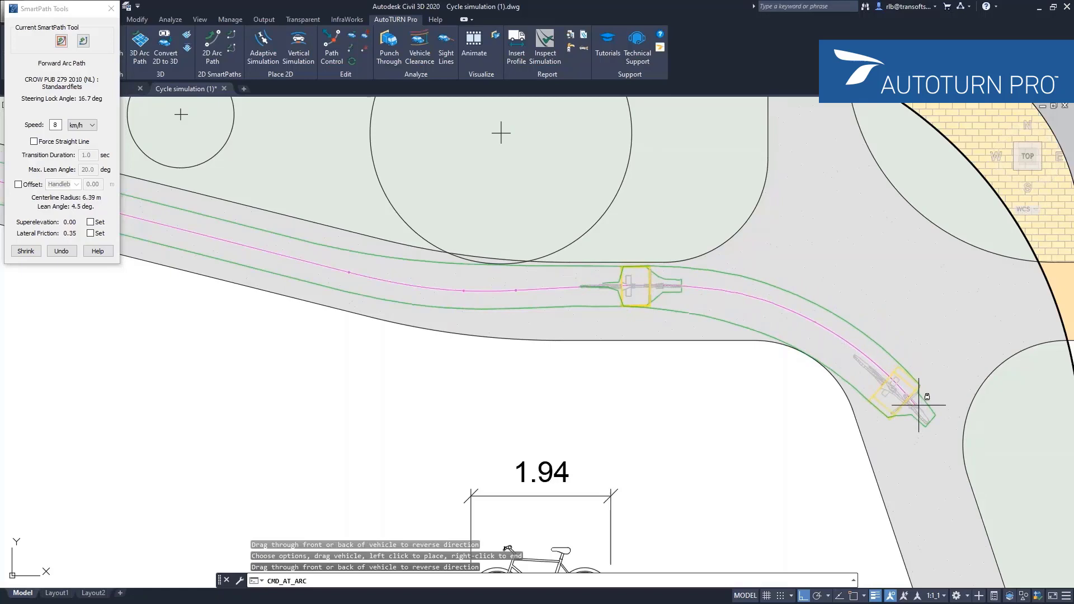
{"action": "mouse_move", "coordinate": [915, 401]}
{"action": "middle_mouse_down"}
{"action": "mouse_move", "coordinate": [839, 319]}
{"action": "mouse_move", "coordinate": [851, 378]}
{"action": "middle_mouse_up"}
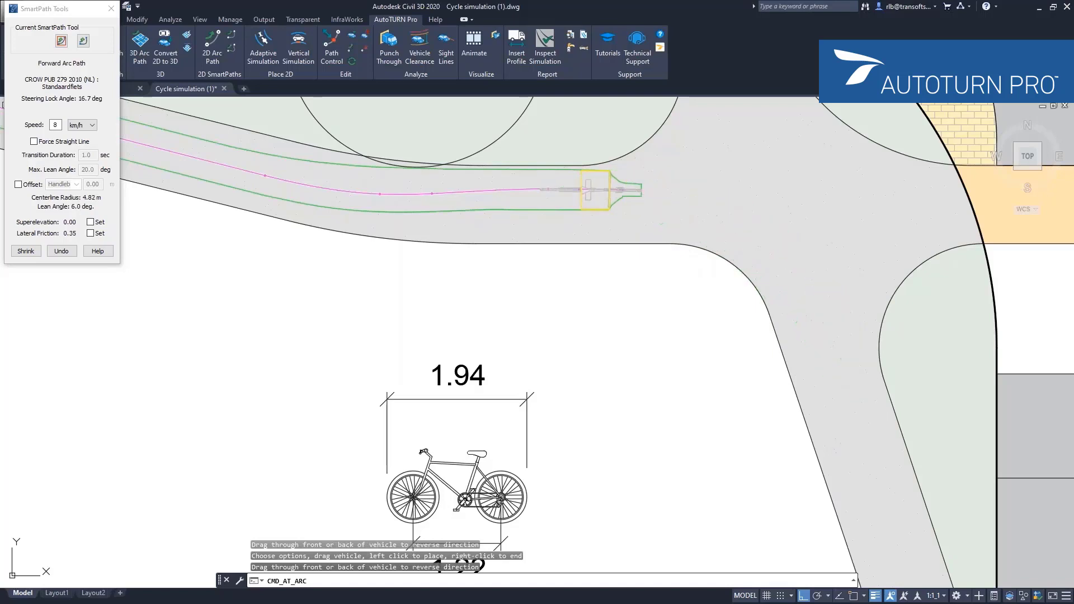
Step: Steer the bicycle preview so its path curves right around the junction bend
{"action": "middle_click_drag", "start_coordinate": [858, 369], "coordinate": [818, 292]}
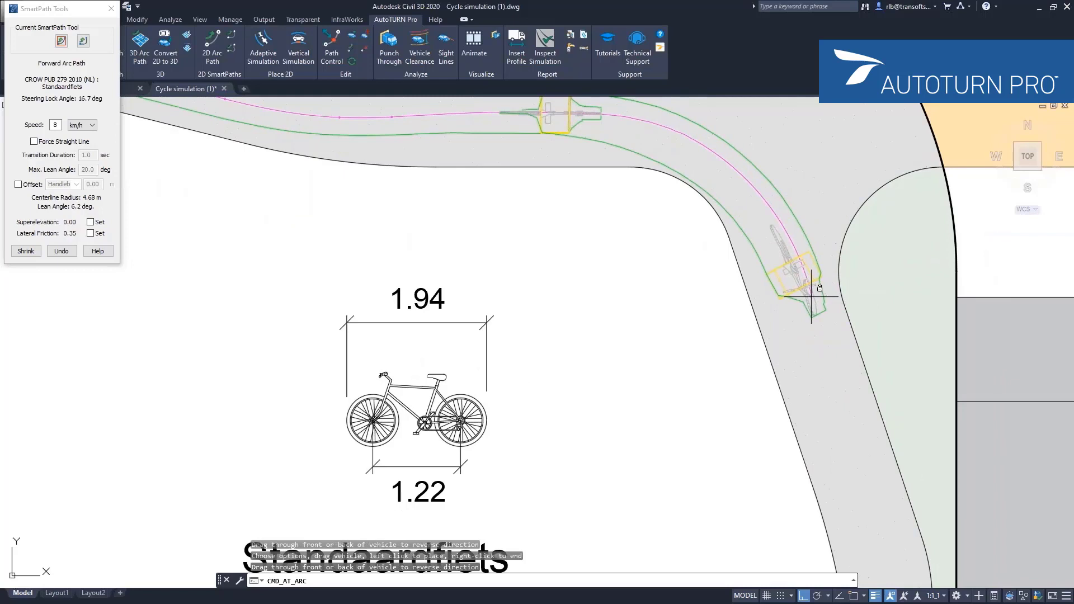
{"action": "middle_click_drag", "start_coordinate": [742, 178], "coordinate": [762, 205]}
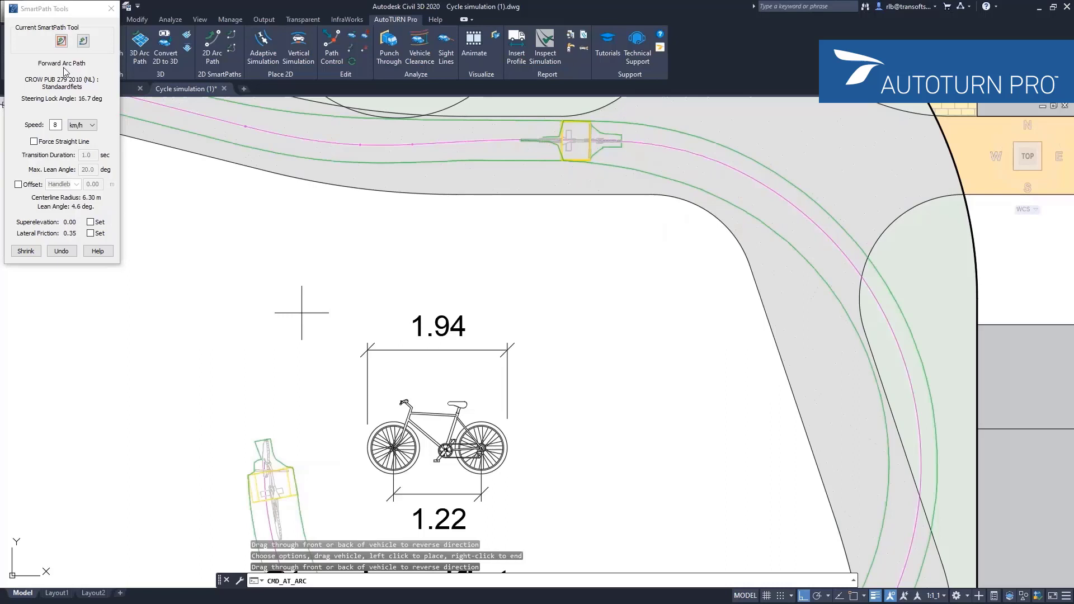
Step: Change the Speed to 12 km/h and retry the bicycle's turn at the junction
{"action": "double_click", "coordinate": [58, 124]}
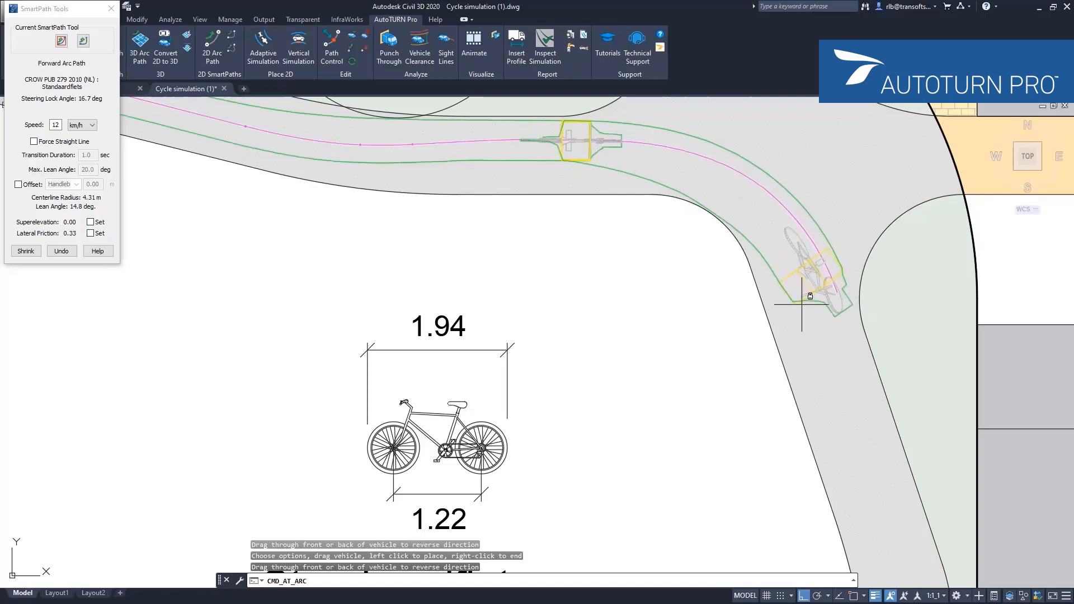
{"action": "mouse_move", "coordinate": [803, 302]}
{"action": "middle_mouse_down"}
{"action": "mouse_move", "coordinate": [758, 280]}
{"action": "mouse_move", "coordinate": [731, 315]}
{"action": "middle_mouse_up"}
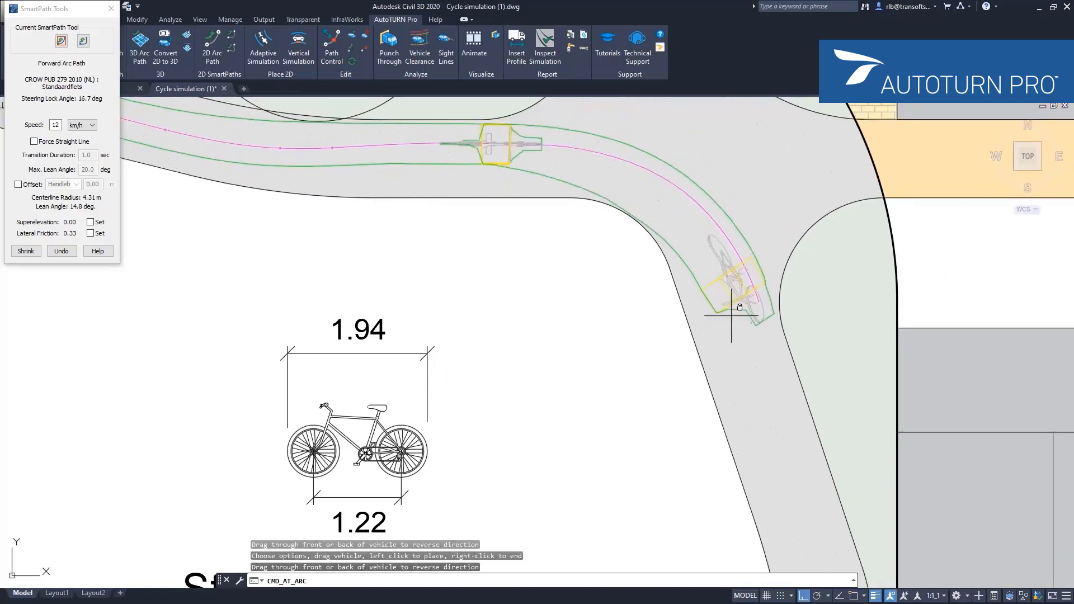
Step: Turn on the bicycle's Offset line, measured from Pedals at 0.25 m
{"action": "left_click", "coordinate": [19, 185]}
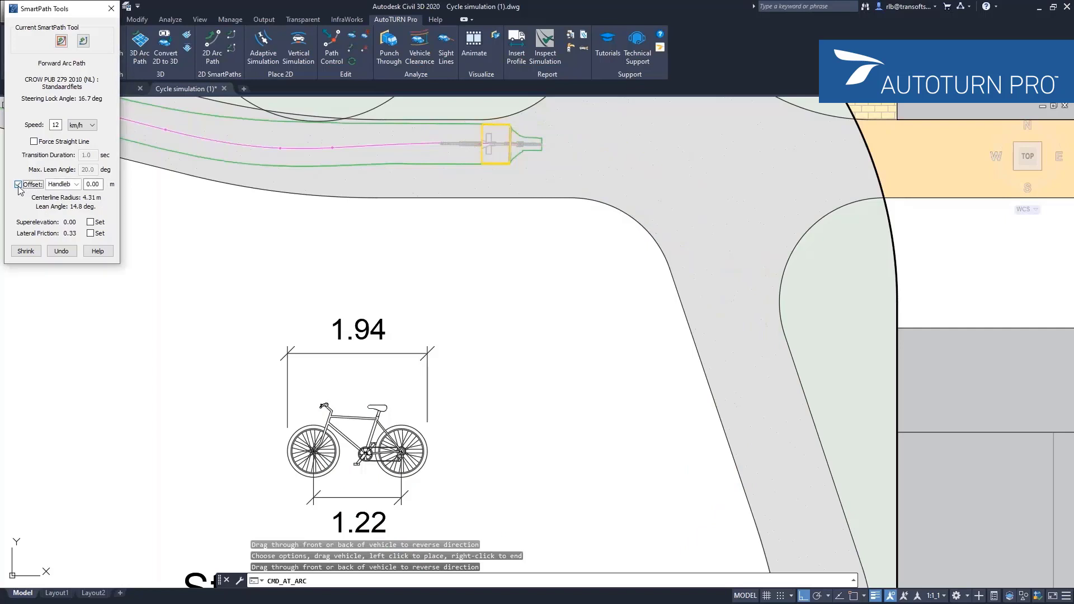
{"action": "left_click", "coordinate": [77, 186]}
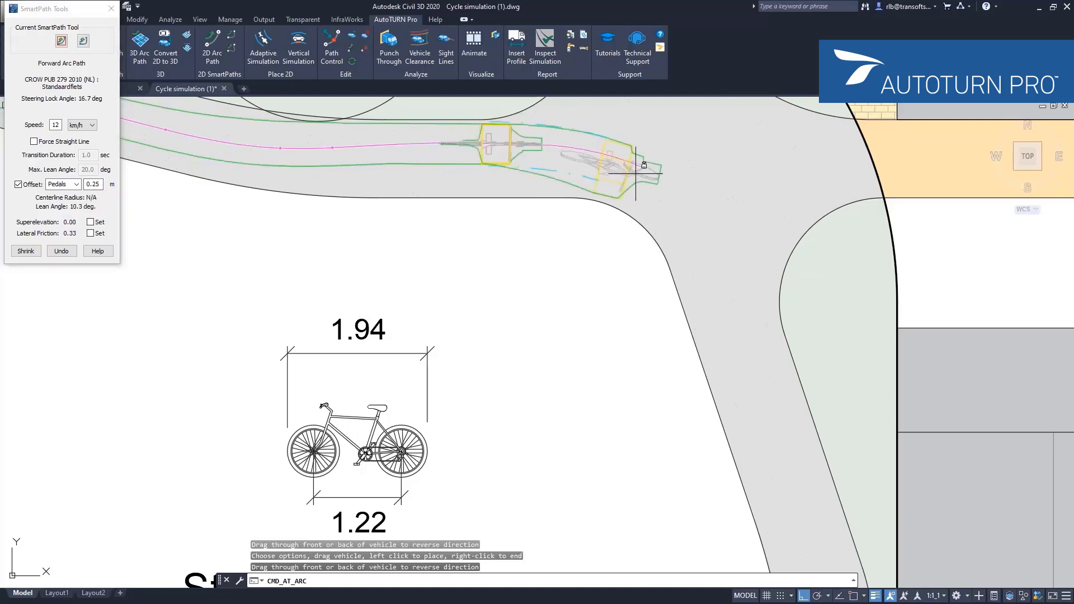
Step: Fix the 12 km/h bicycle path at a point partway through the right turn
{"action": "scroll", "coordinate": [636, 174], "scroll_direction": "up", "scroll_amount": 2}
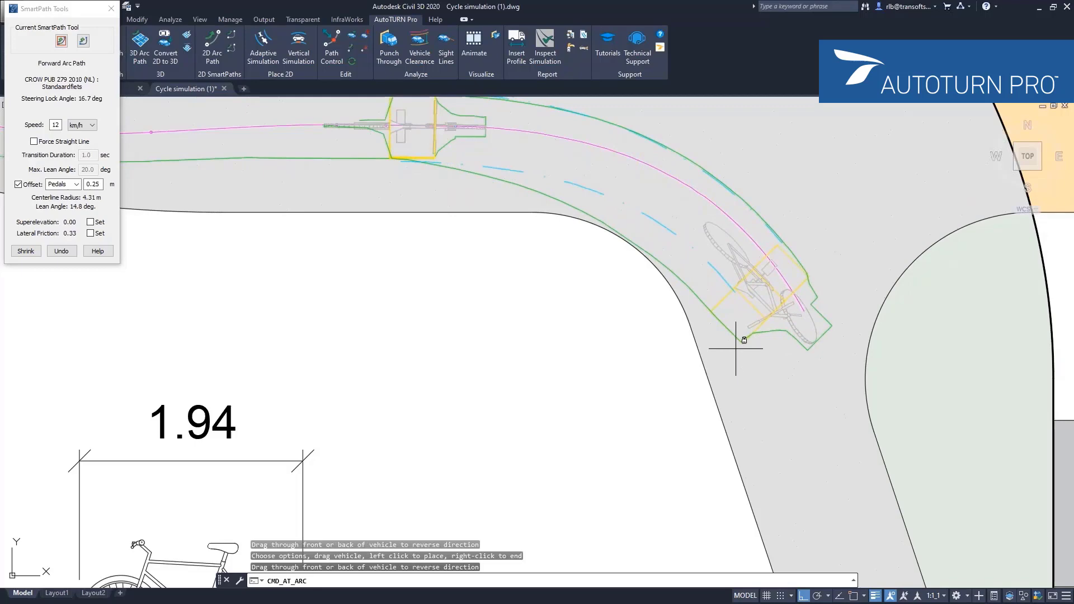
{"action": "left_click", "coordinate": [725, 337]}
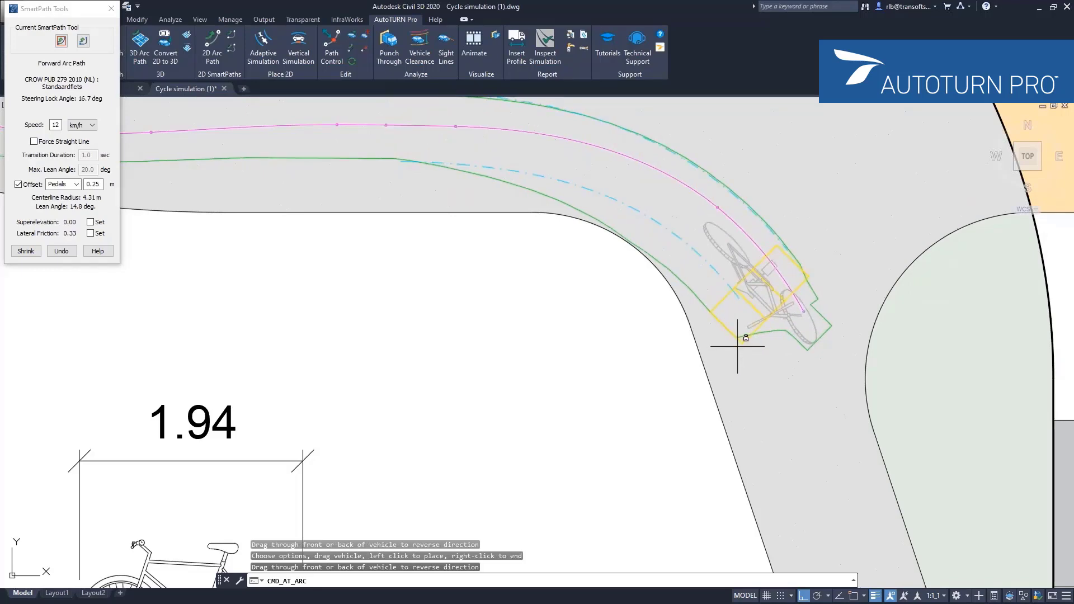
{"action": "scroll", "coordinate": [738, 345], "scroll_direction": "down", "scroll_amount": 2}
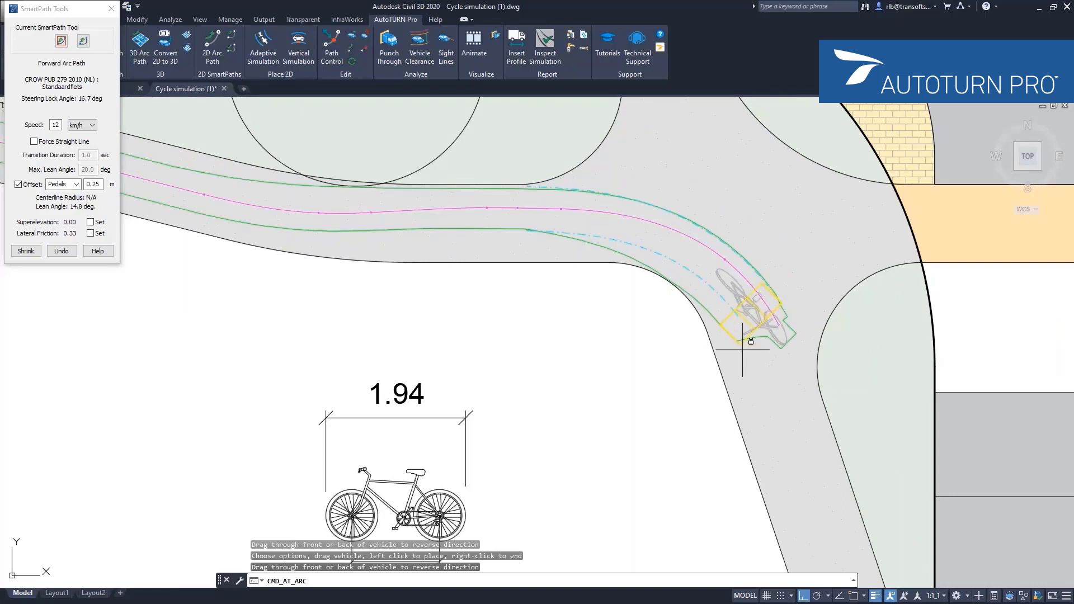
{"action": "middle_click_drag", "start_coordinate": [751, 339], "coordinate": [644, 219]}
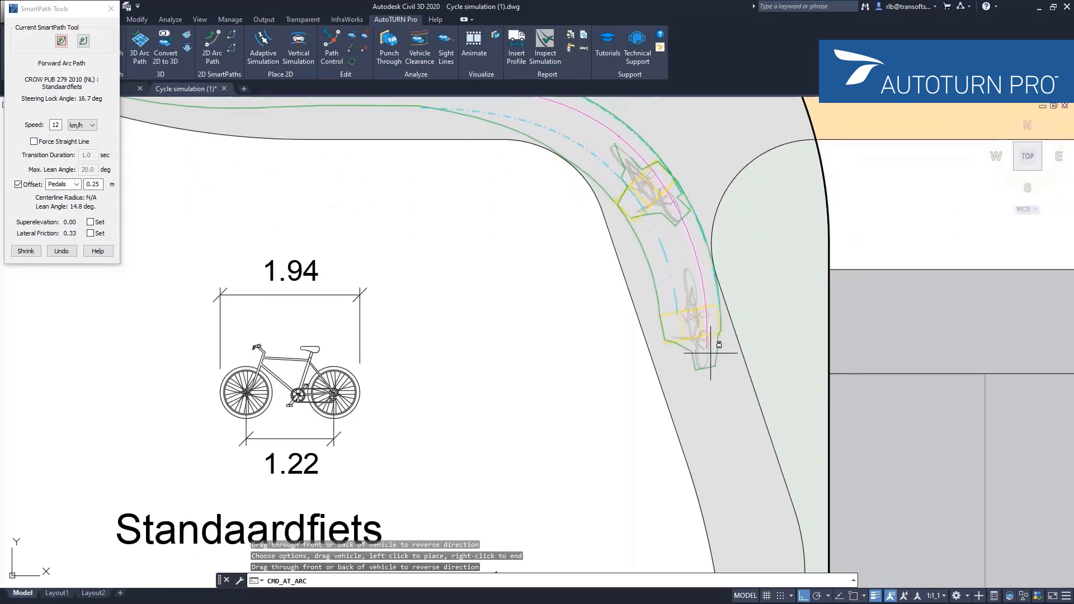
Step: Extend the bicycle down the road past the turn and end the path there
{"action": "middle_click_drag", "start_coordinate": [718, 389], "coordinate": [695, 312]}
{"action": "scroll", "coordinate": [696, 358], "scroll_direction": "down", "scroll_amount": 2}
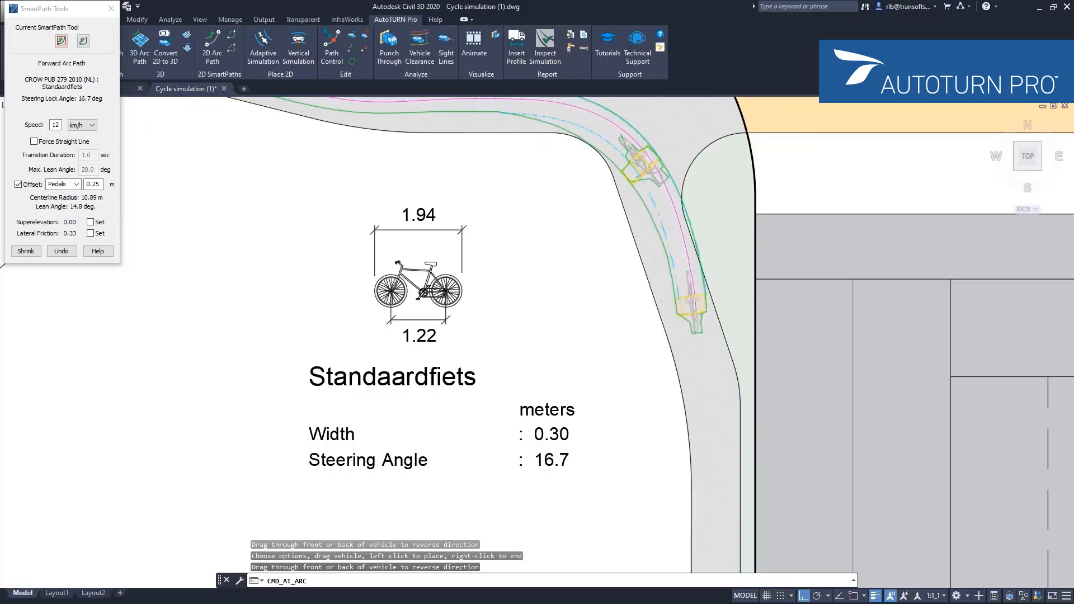
{"action": "scroll", "coordinate": [686, 319], "scroll_direction": "up", "scroll_amount": 2}
{"action": "middle_click_drag", "start_coordinate": [687, 224], "coordinate": [688, 304]}
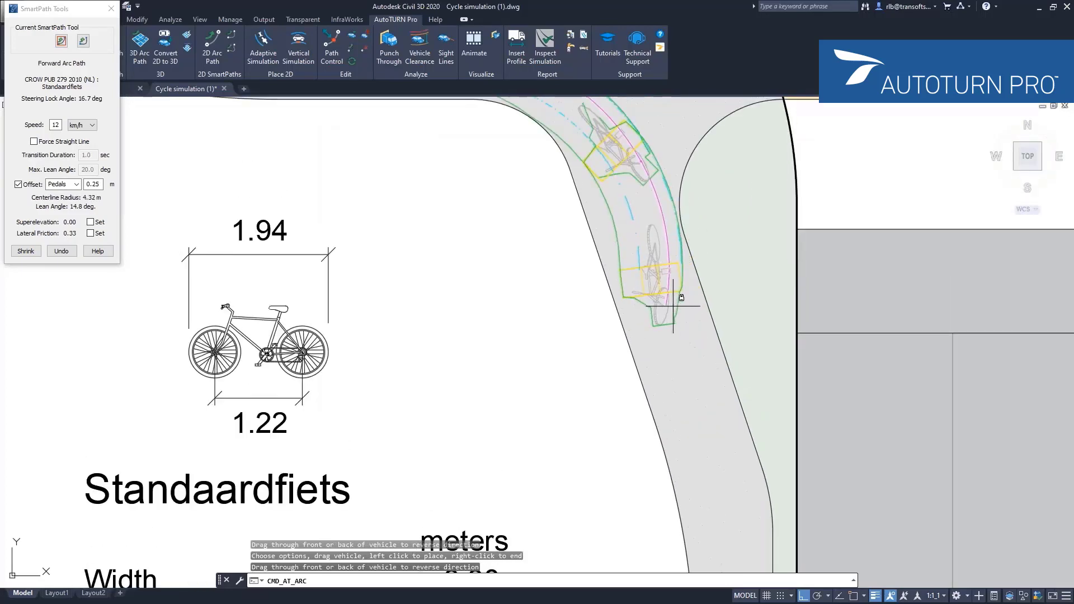
{"action": "middle_click_drag", "start_coordinate": [679, 482], "coordinate": [667, 390]}
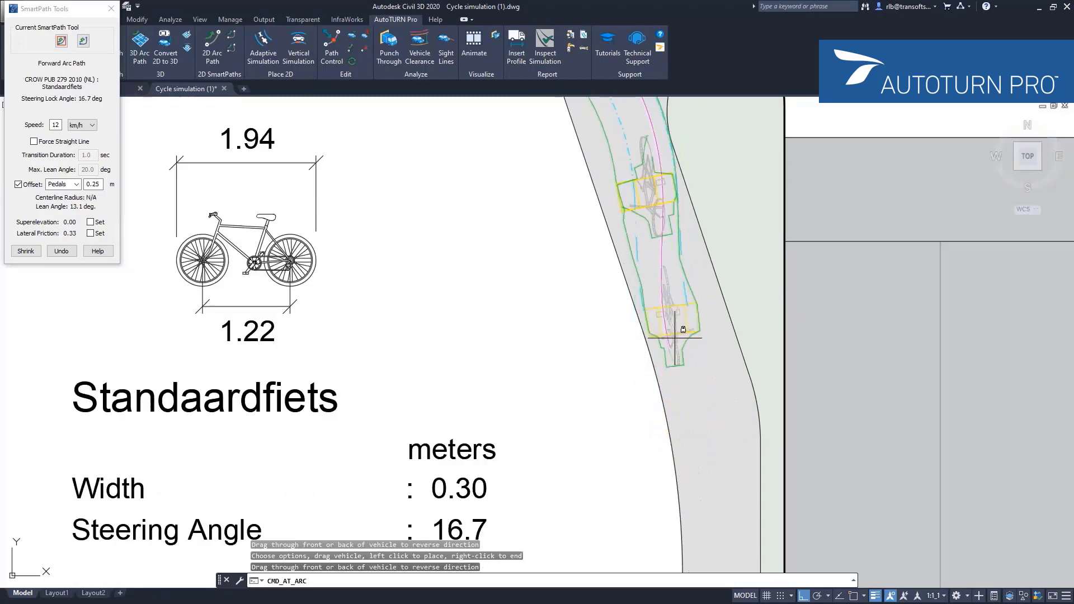
{"action": "scroll", "coordinate": [675, 337], "scroll_direction": "down", "scroll_amount": 3}
{"action": "scroll", "coordinate": [669, 330], "scroll_direction": "up", "scroll_amount": 1}
{"action": "middle_click_drag", "start_coordinate": [669, 331], "coordinate": [557, 269]}
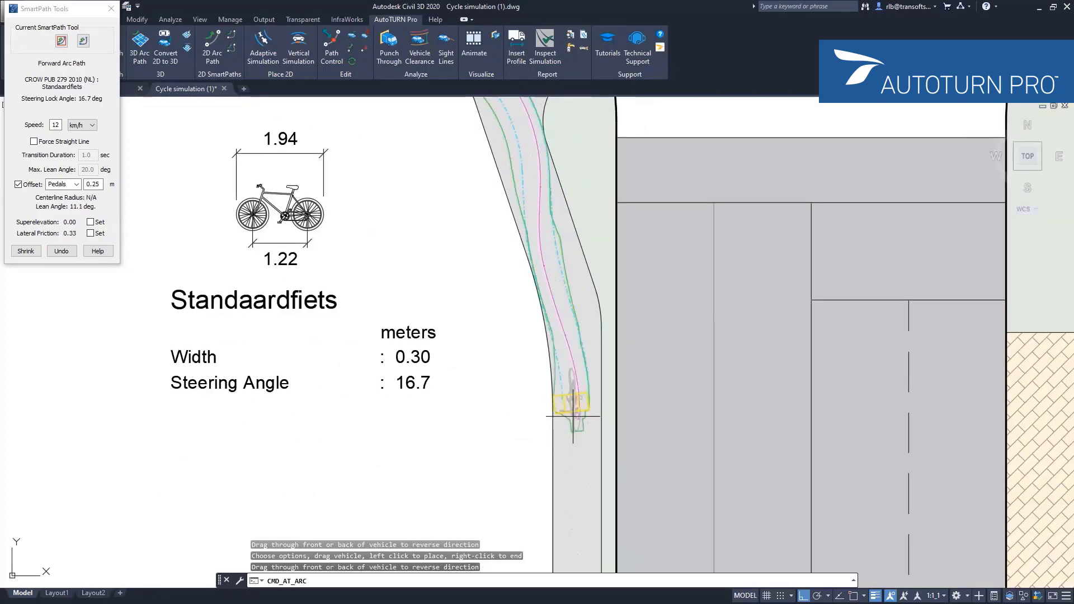
{"action": "right_click", "coordinate": [574, 415]}
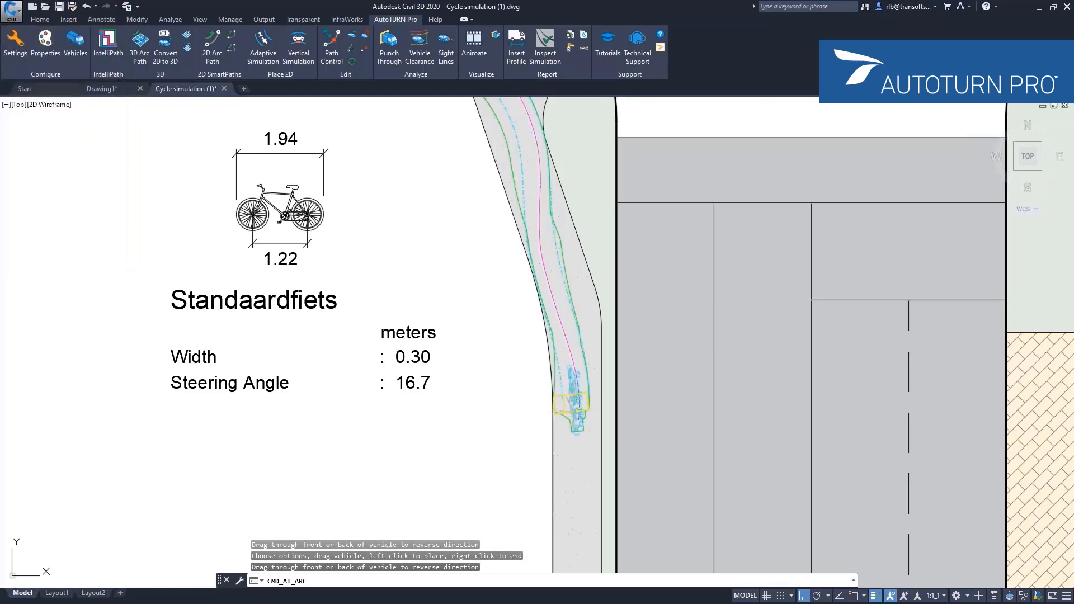